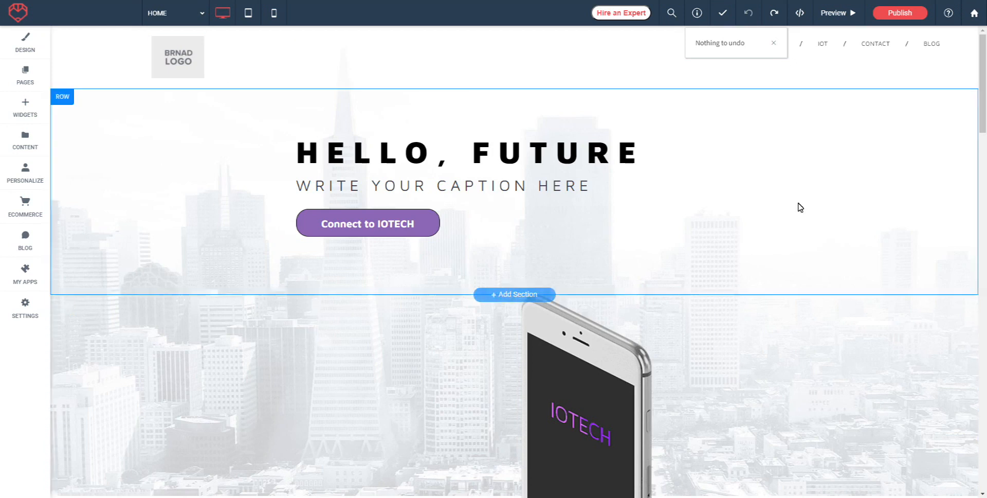
Add a Before & After widget between the three-icon row and the photo section on the home page.
scroll(848, 247, "down", 10)
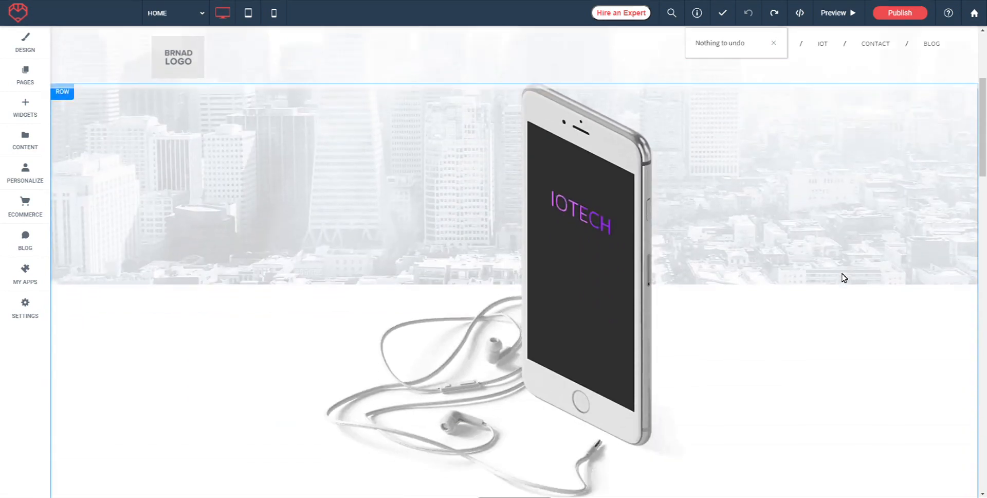
scroll(838, 272, "down", 3)
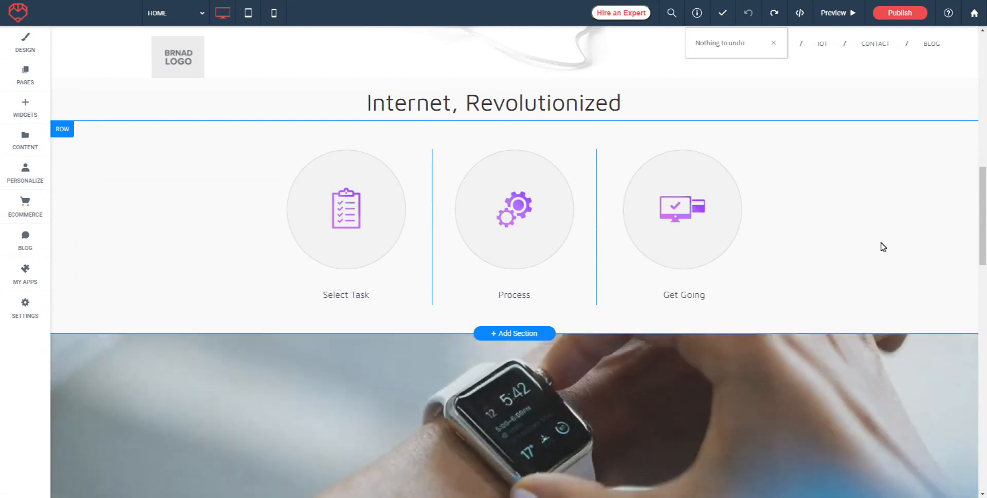
left_click(25, 108)
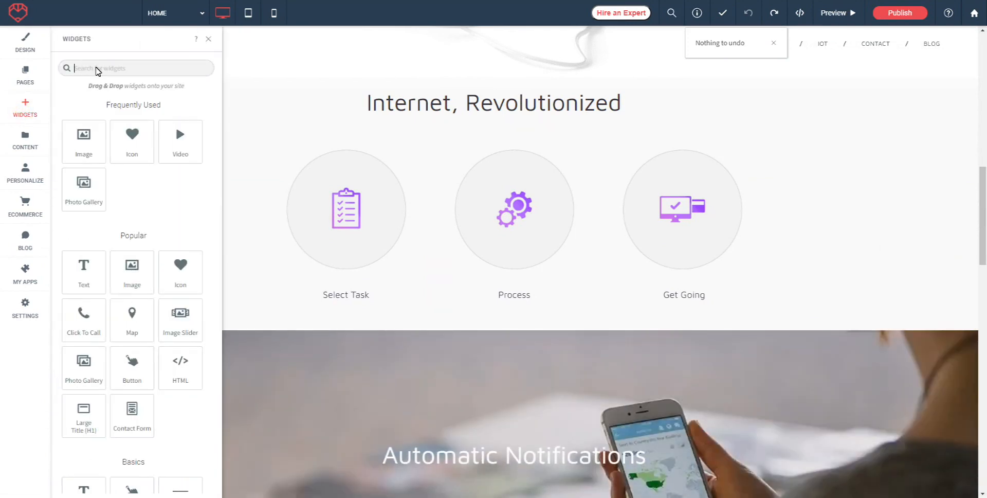
scroll(144, 167, "down", 8)
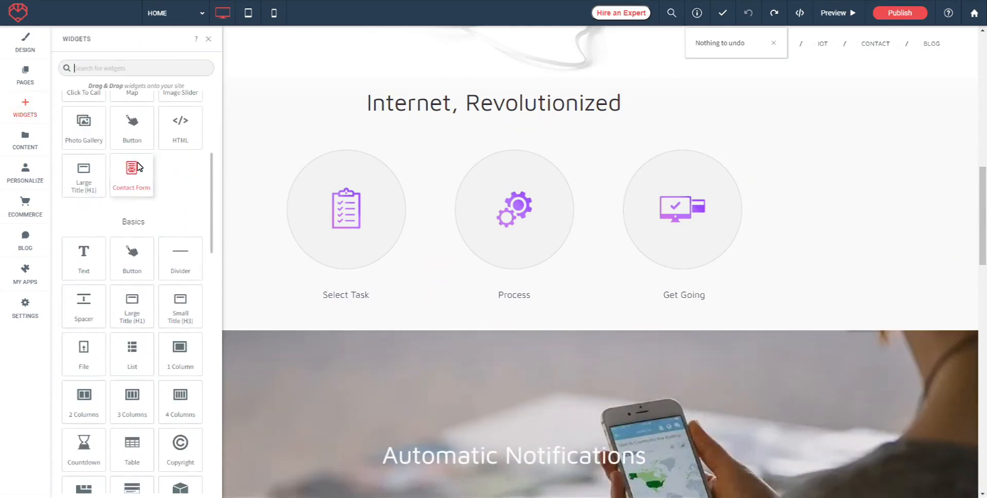
scroll(132, 171, "down", 4)
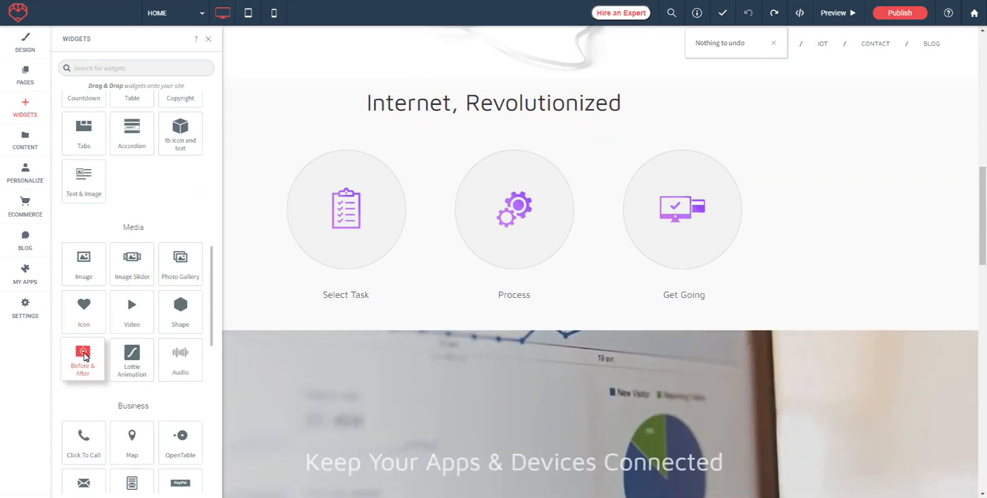
left_click_drag(84, 358, 468, 344)
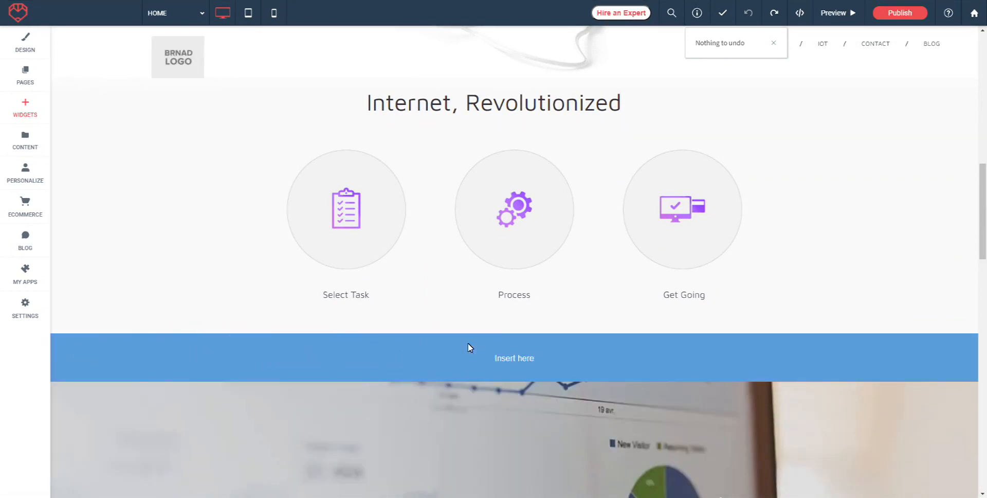
Examine the placeholder Ferris wheel comparison and try out its slider by moving the divider toward the before image.
scroll(502, 338, "down", 5)
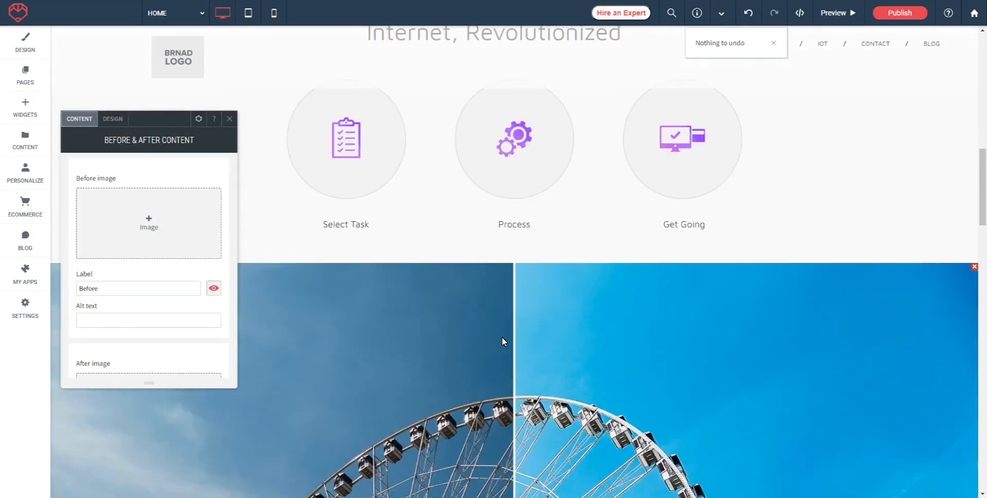
scroll(501, 334, "down", 2)
scroll(501, 334, "up", 2)
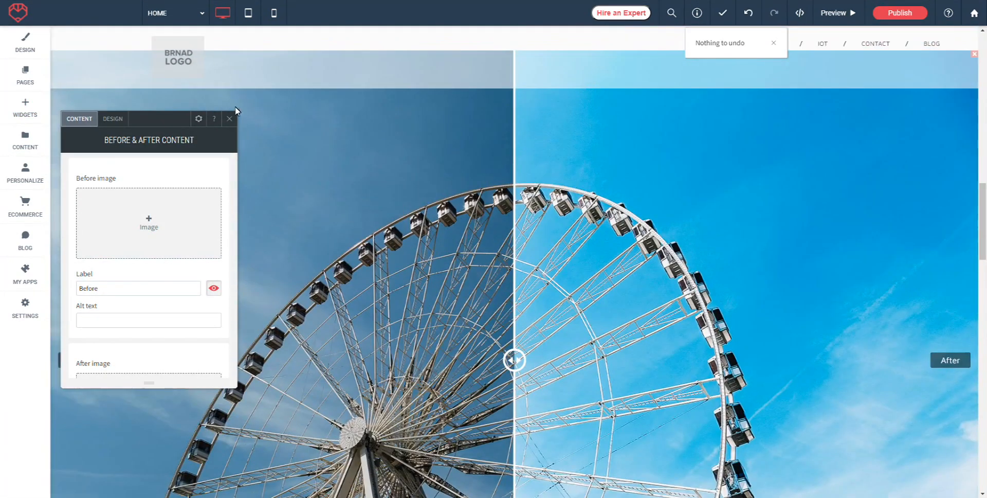
left_click(229, 118)
scroll(556, 324, "down", 3)
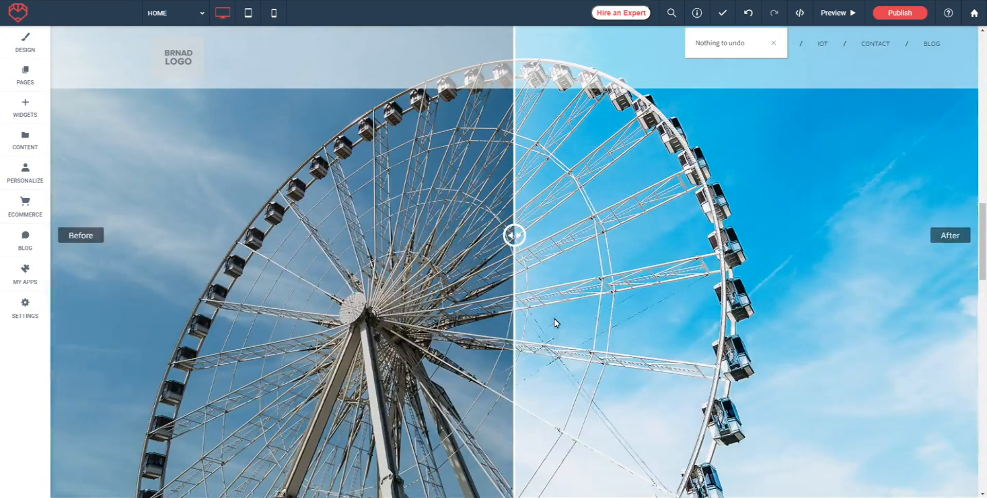
scroll(549, 325, "up", 1)
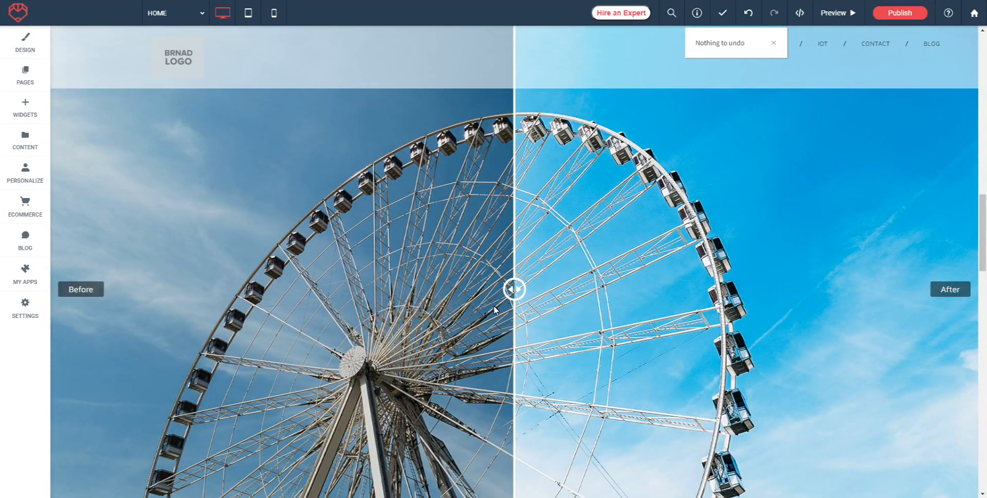
left_click_drag(514, 289, 467, 316)
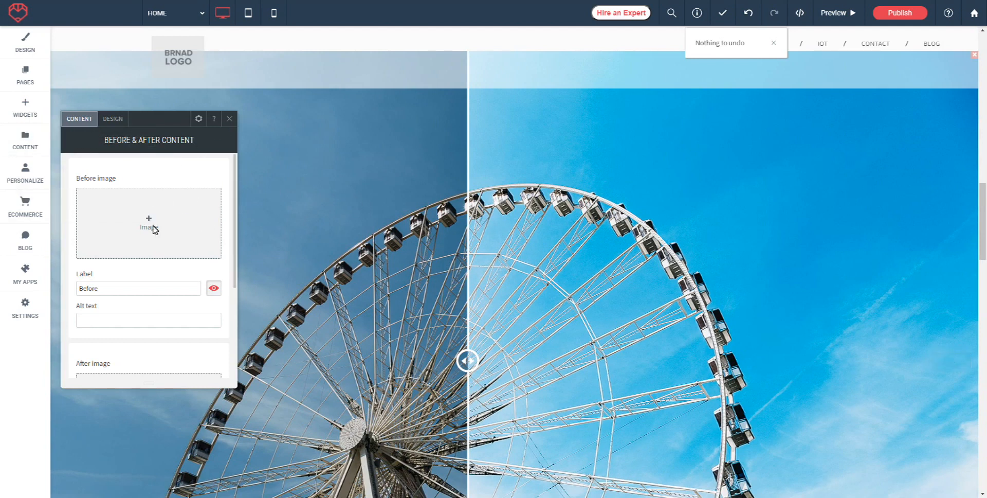
Set the widget's before image to the site image device_03-962x805.png, the phone with the blank grey-blue screen.
left_click(130, 228)
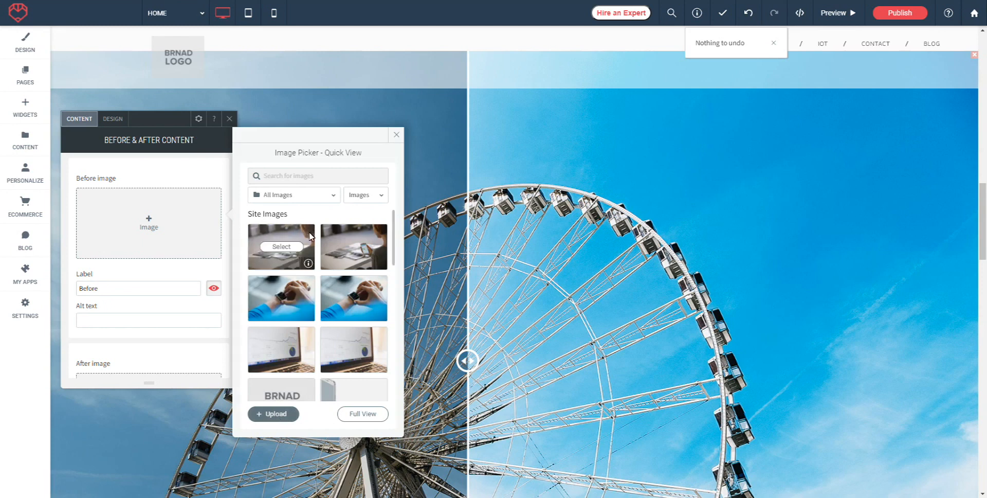
scroll(310, 240, "down", 3)
scroll(310, 246, "down", 2)
mouse_move(367, 311)
left_click(355, 307)
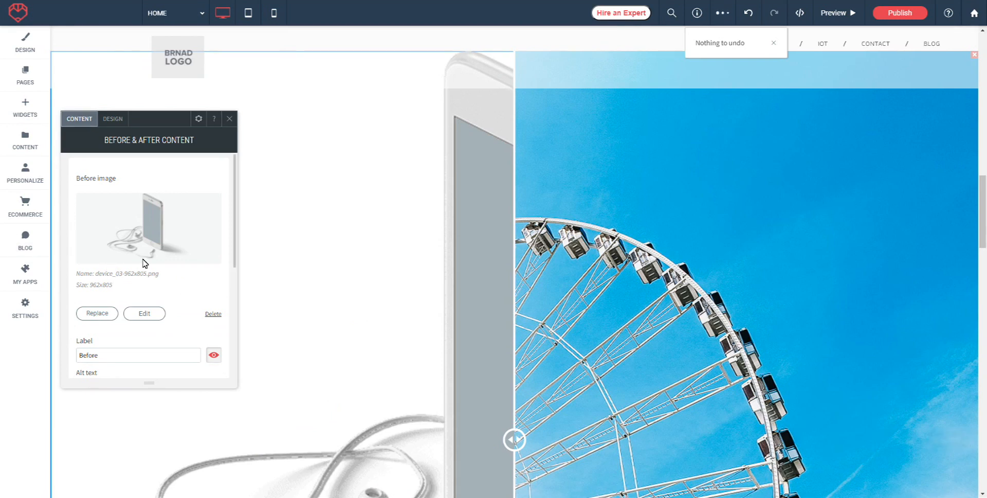
Set the widget's after image to device_04-962x805.png, the phone with the dark screen, and close the widget's settings.
scroll(170, 225, "down", 5)
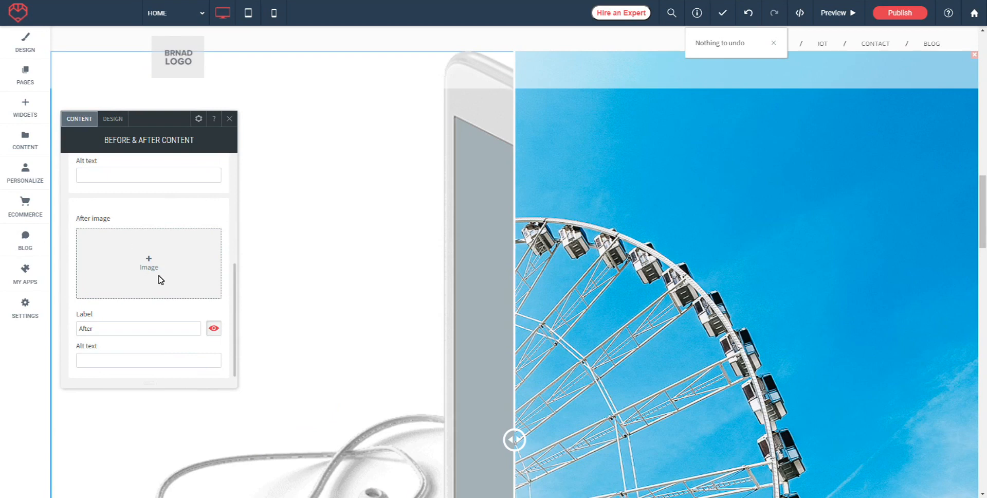
left_click(149, 265)
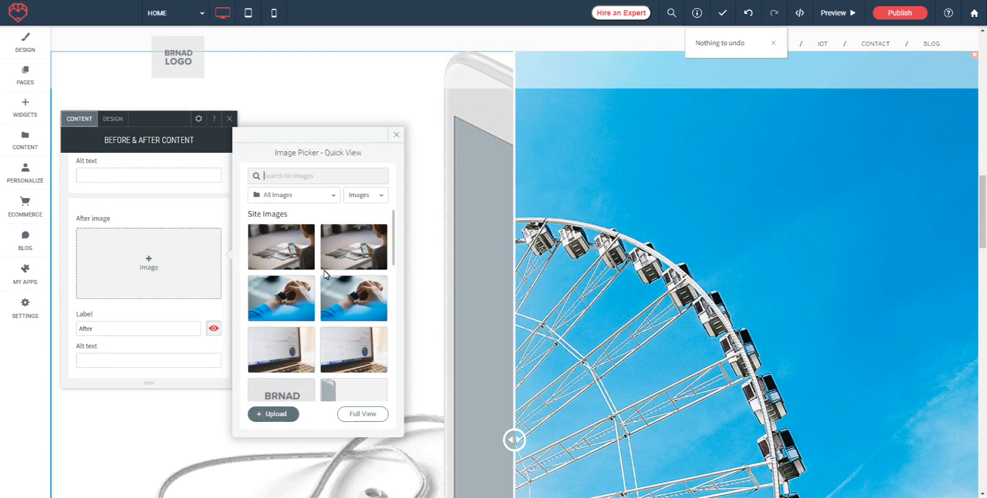
scroll(326, 282, "down", 3)
scroll(326, 281, "down", 2)
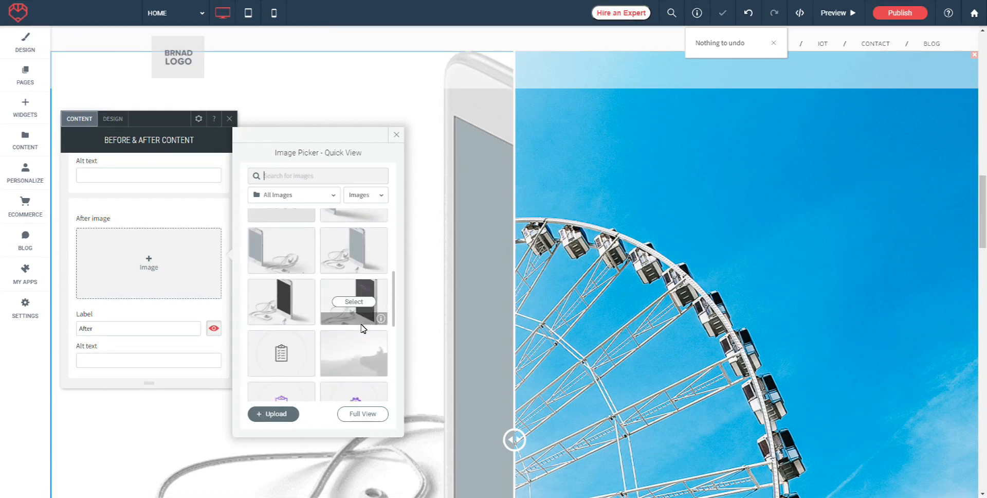
left_click(281, 302)
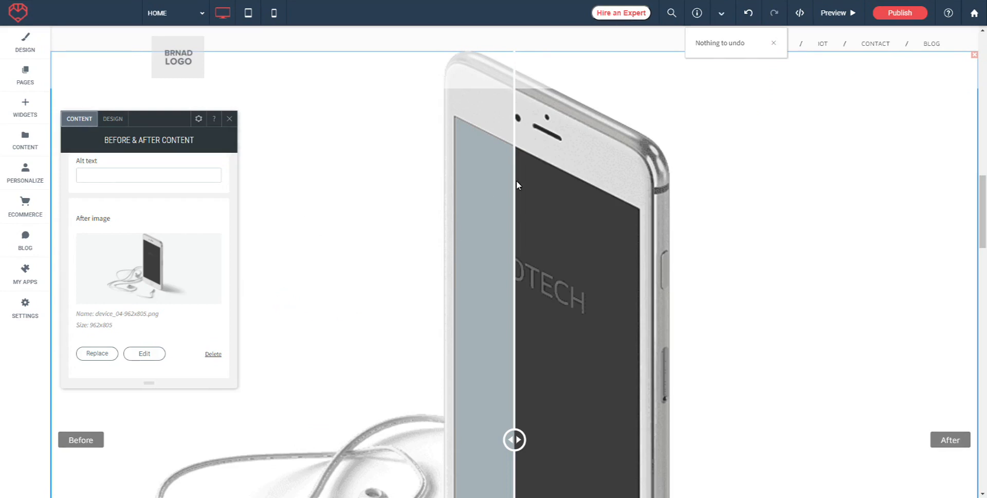
scroll(192, 249, "down", 2)
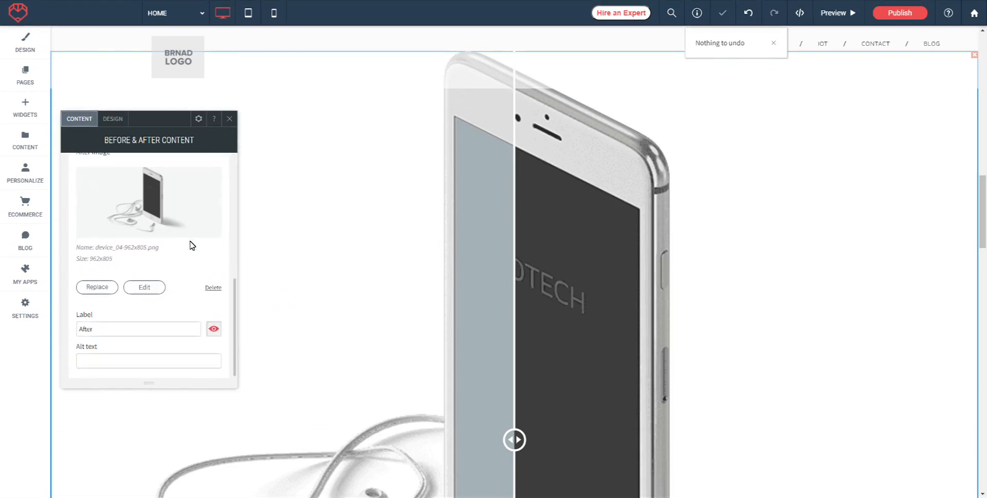
left_click(229, 120)
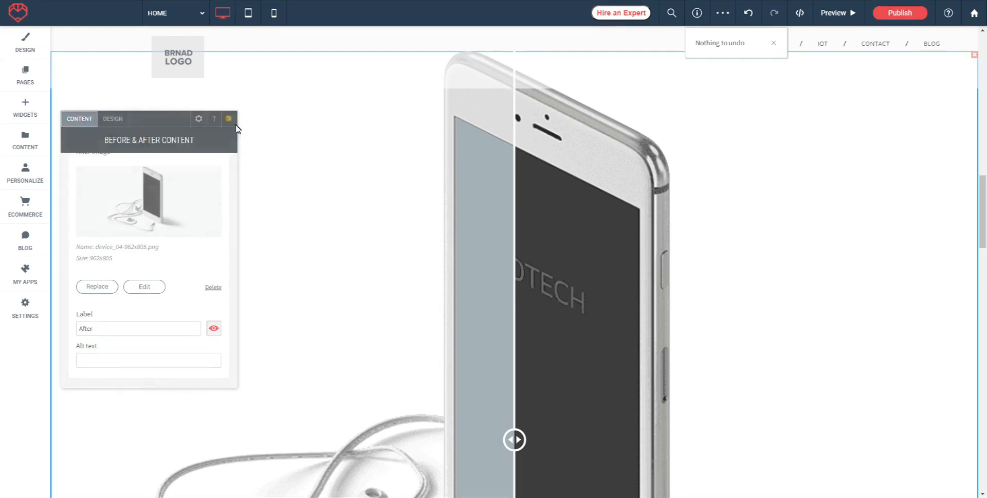
Try out the phone comparison by moving the divider across to the after side and back over the phone.
scroll(761, 275, "down", 2)
scroll(637, 325, "up", 1)
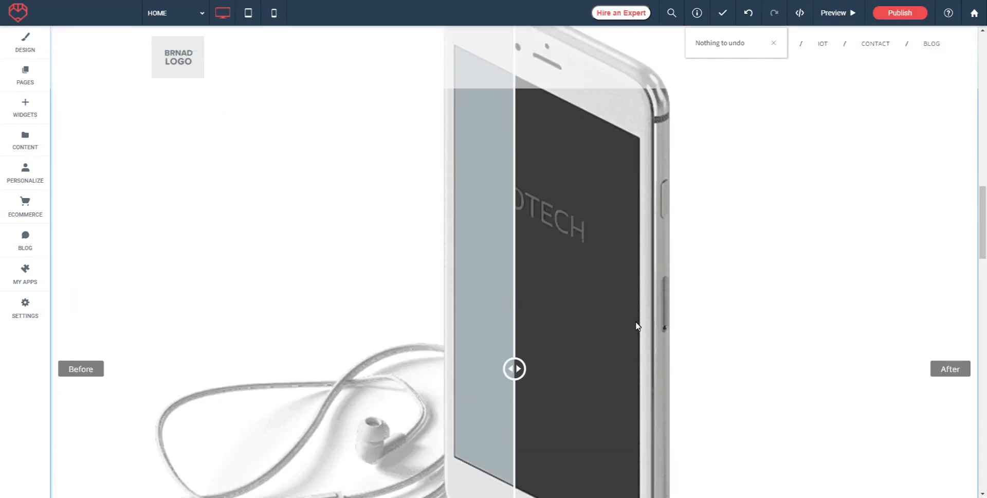
left_click_drag(512, 374, 536, 371)
left_click(229, 118)
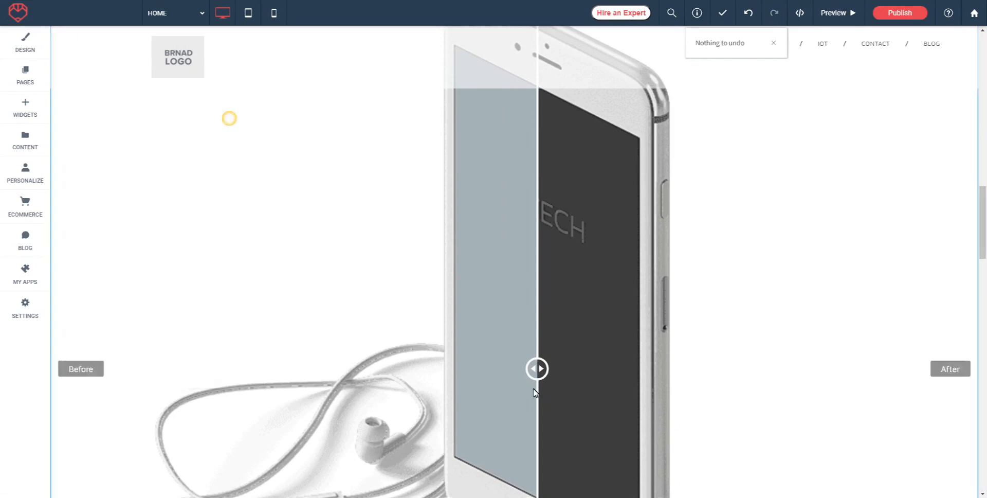
left_click_drag(533, 370, 731, 390)
left_click_drag(904, 378, 912, 373)
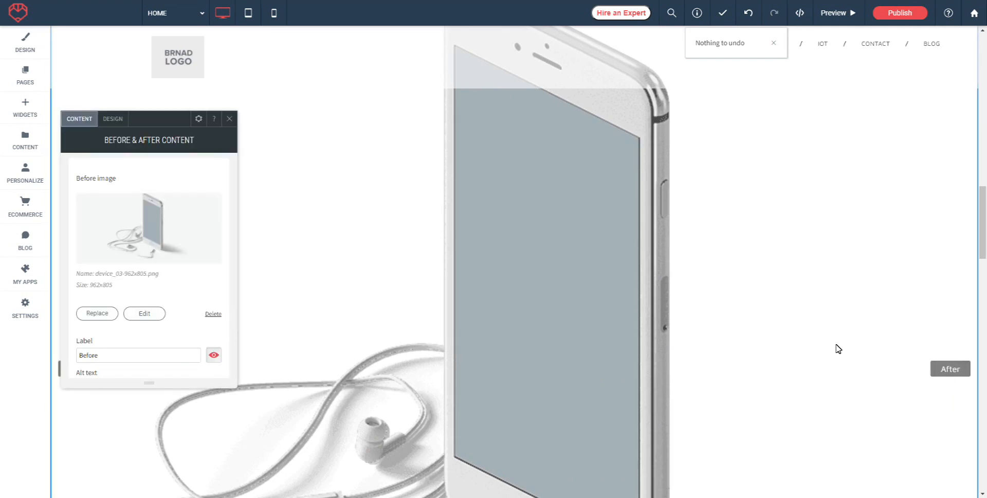
left_click(230, 119)
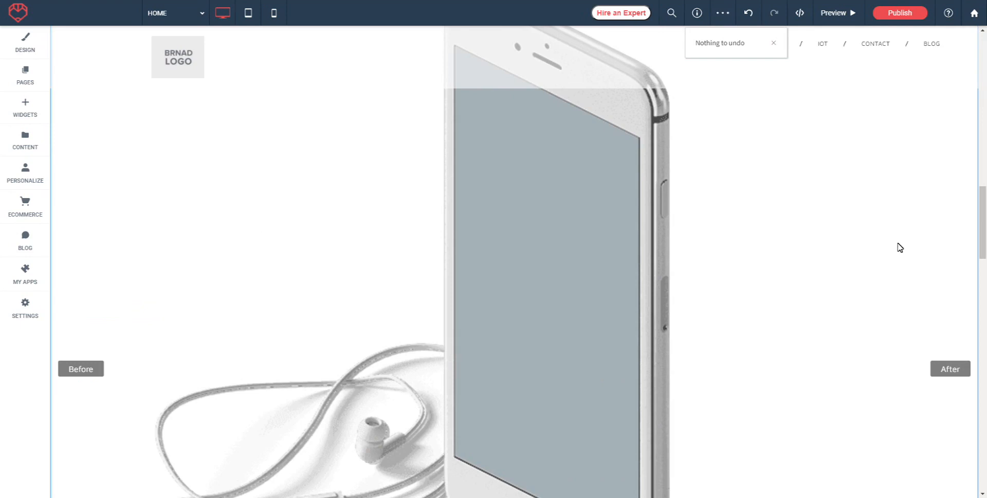
left_click(900, 246)
left_click_drag(696, 252, 537, 270)
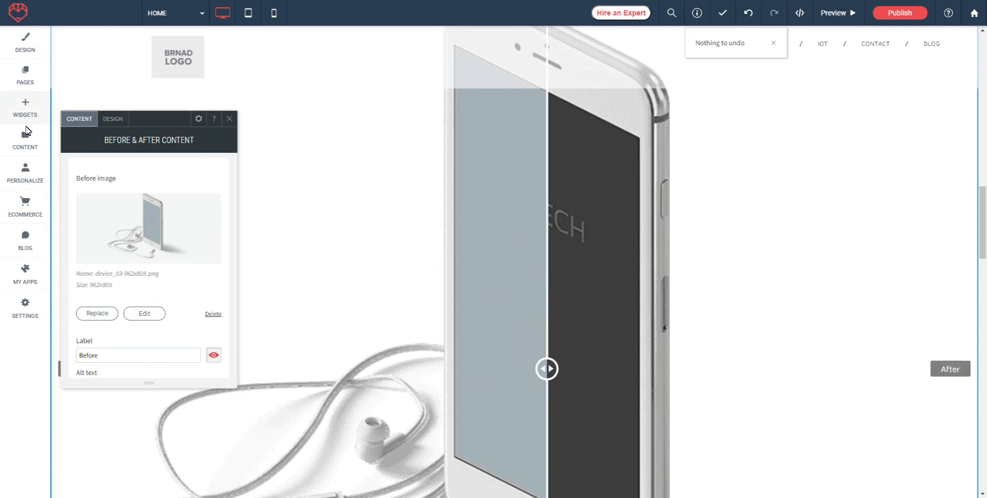
Open the widget's Images & Slider design settings and try a 1123 px width before restoring it to 1805 px.
left_click(112, 120)
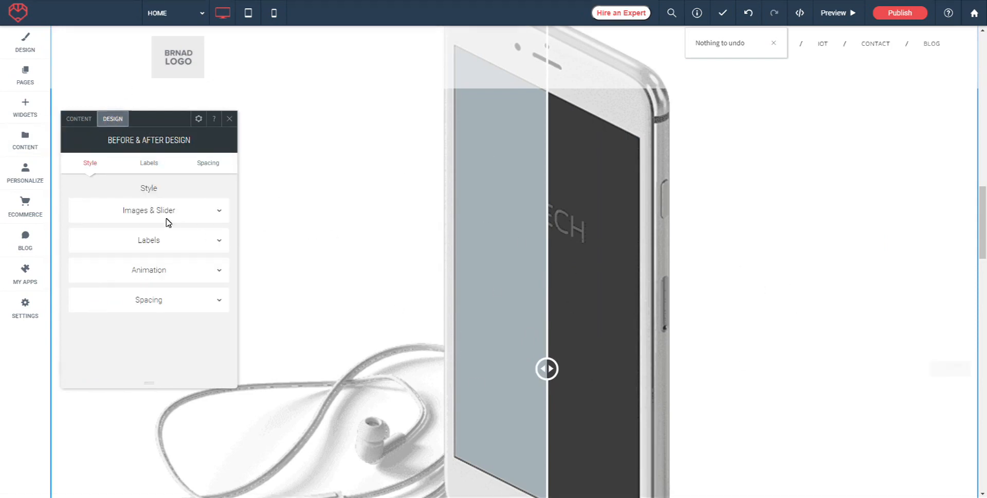
left_click(140, 211)
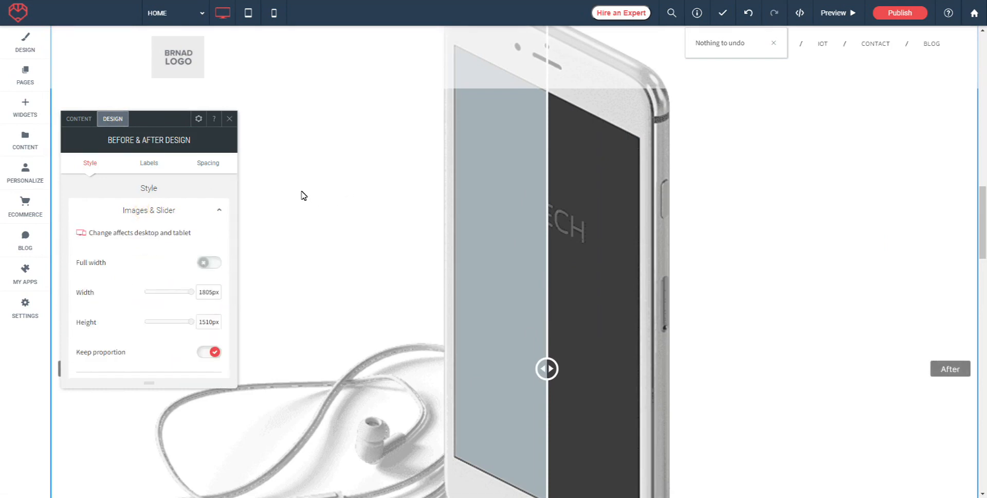
mouse_move(191, 291)
left_mouse_down()
mouse_move(167, 293)
mouse_move(176, 294)
left_mouse_up()
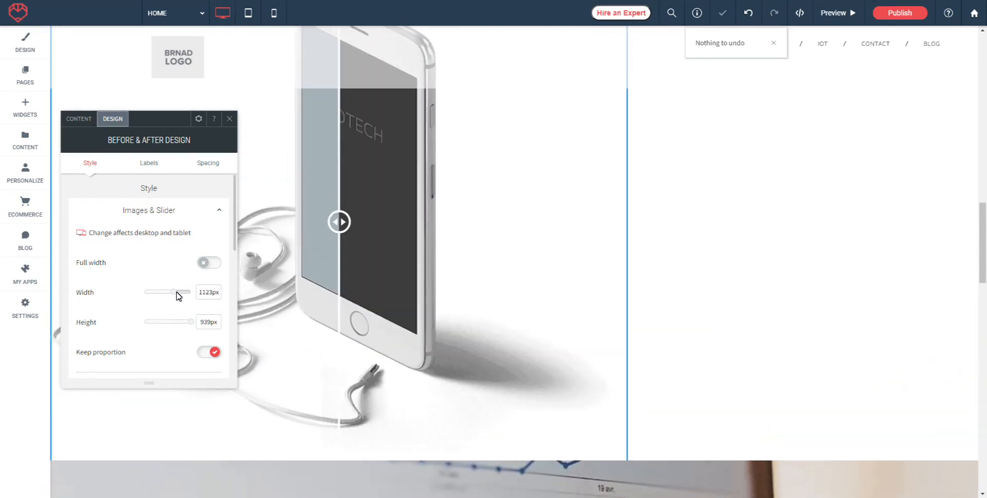
left_click_drag(177, 295, 197, 298)
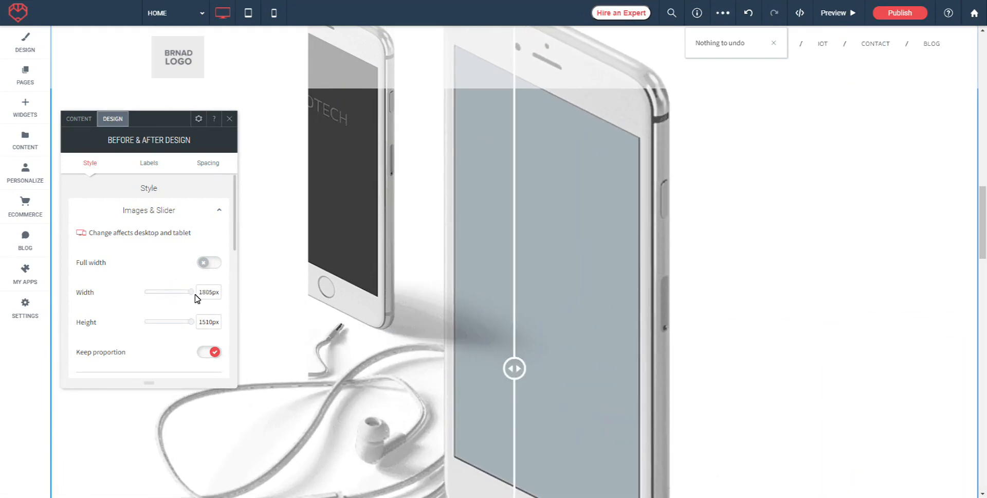
Change the comparison slider's color to the pink swatch from the recent colors, after trying the purple #67498c.
scroll(134, 314, "down", 1)
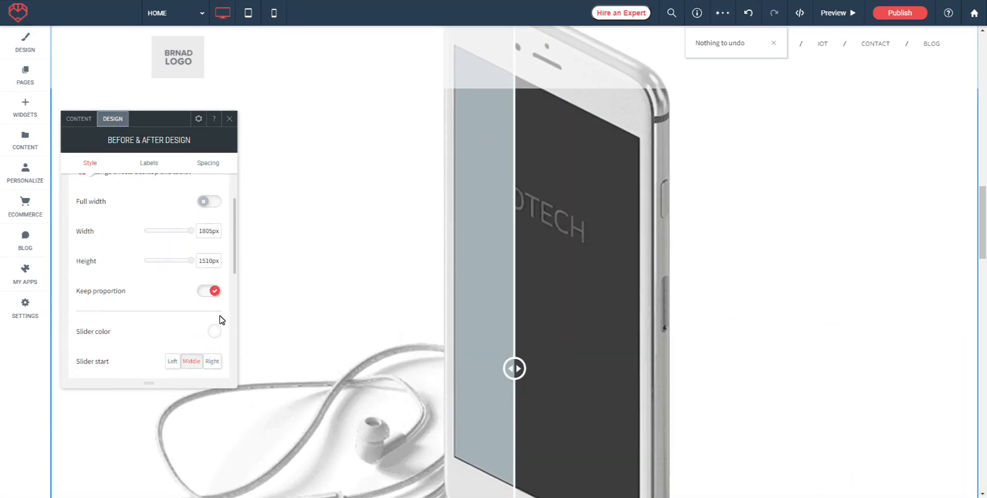
scroll(145, 298, "down", 1)
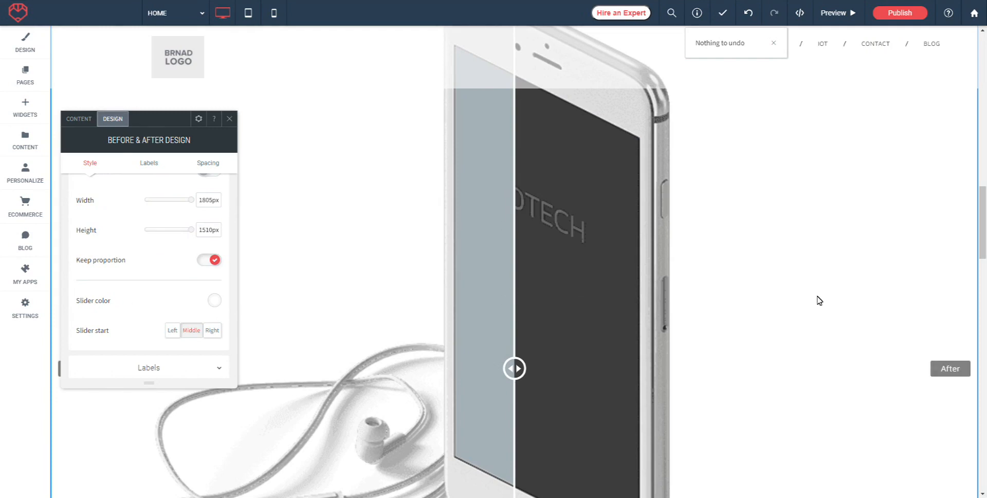
left_click(216, 305)
left_click(255, 238)
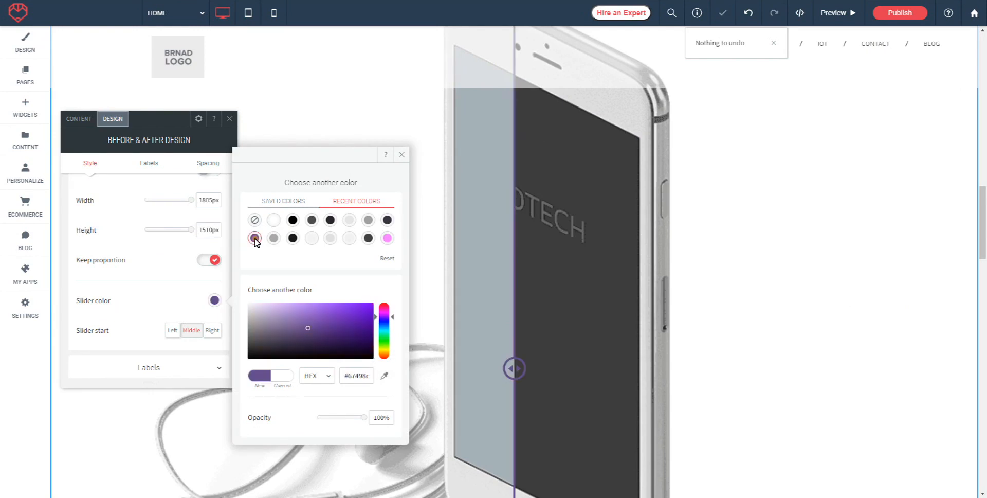
left_click(387, 237)
left_click(400, 155)
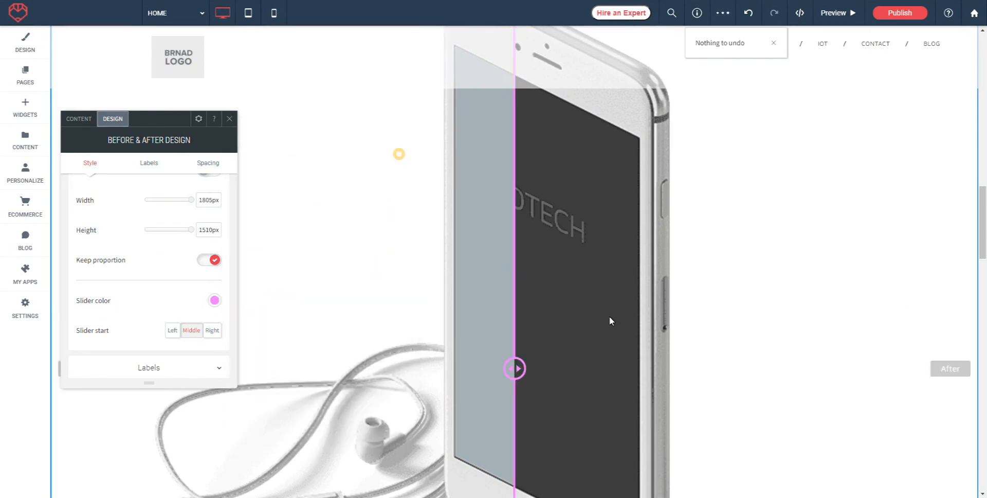
Check the pink divider by moving it past the phone and back over its screen, and view the slider start options.
left_click_drag(513, 281, 788, 296)
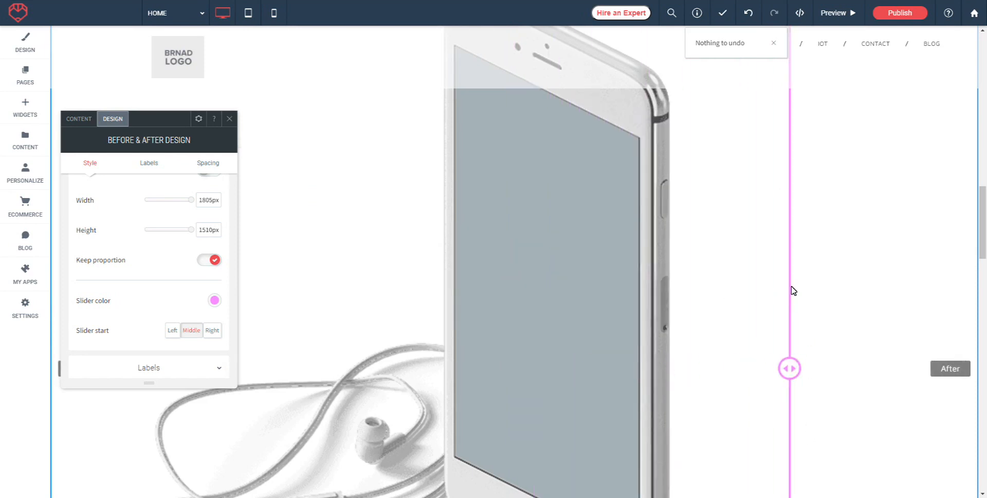
left_click_drag(790, 289, 567, 294)
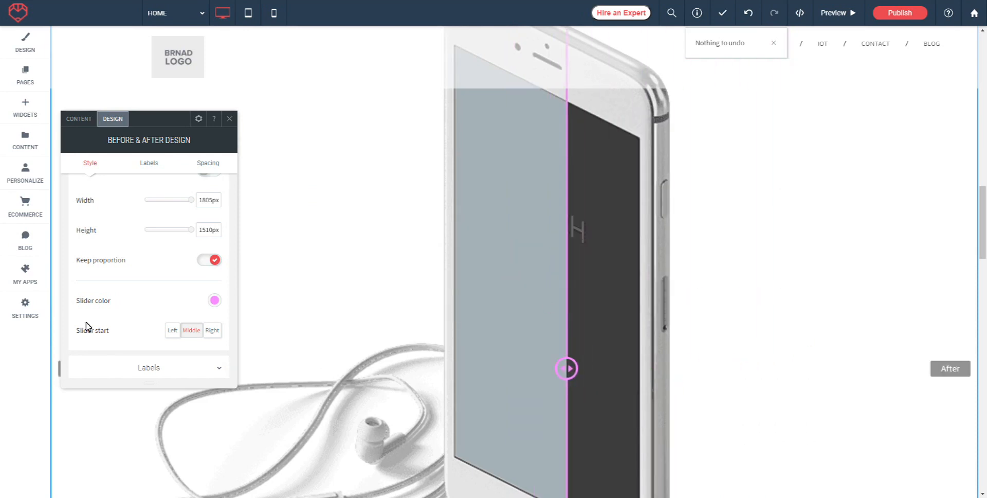
scroll(113, 277, "down", 1)
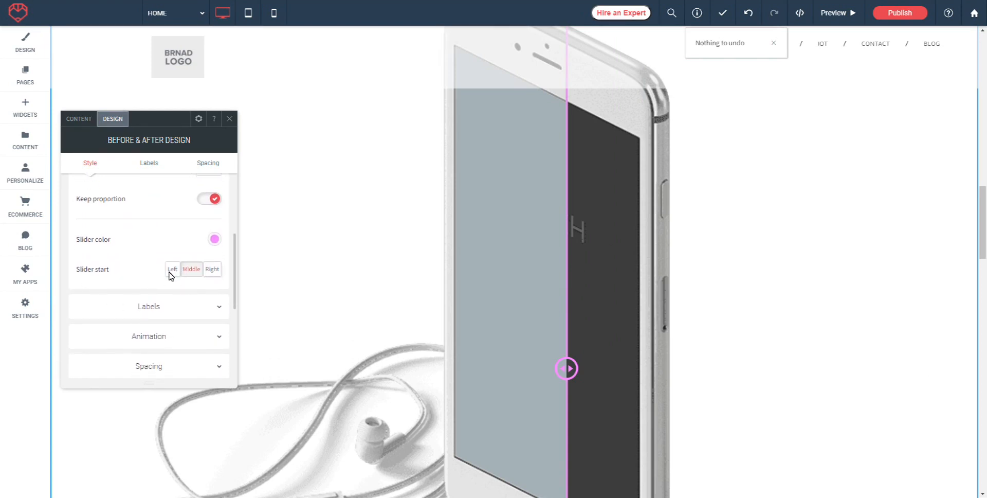
Try the Left and Right slider start options and set the comparison slider's start back to Middle.
left_click(171, 270)
left_click(190, 271)
left_click(212, 270)
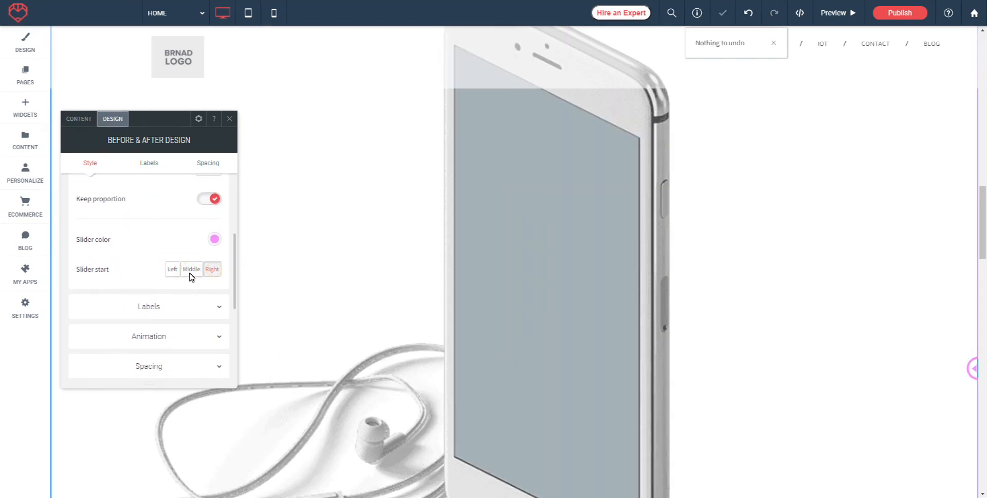
left_click(191, 270)
Expand the label settings, move the design panel off the Before label, and set the labels' rounded corners to 6 px.
scroll(135, 255, "down", 1)
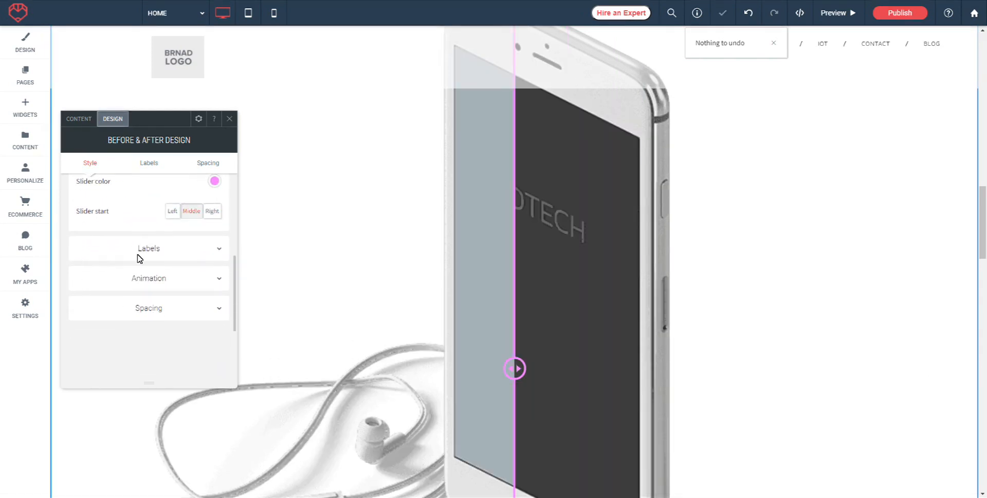
left_click(220, 247)
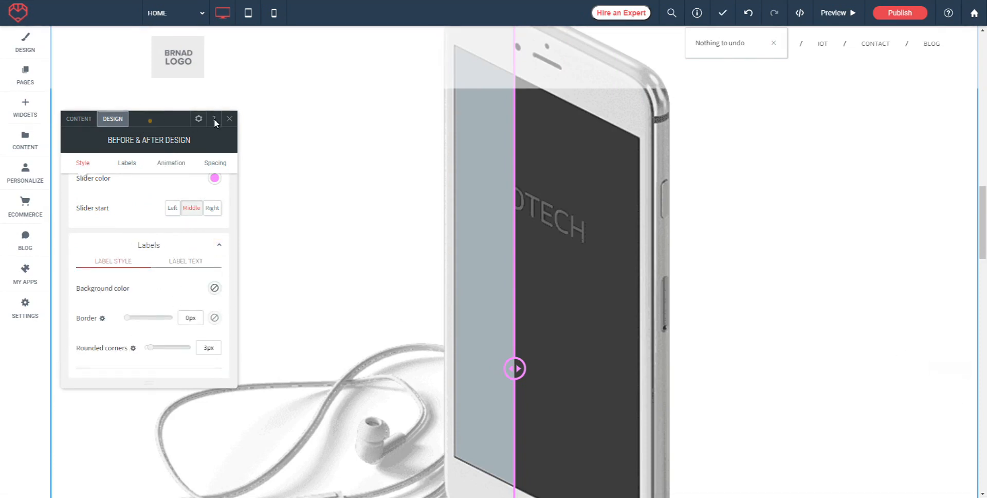
left_click_drag(140, 119, 306, 108)
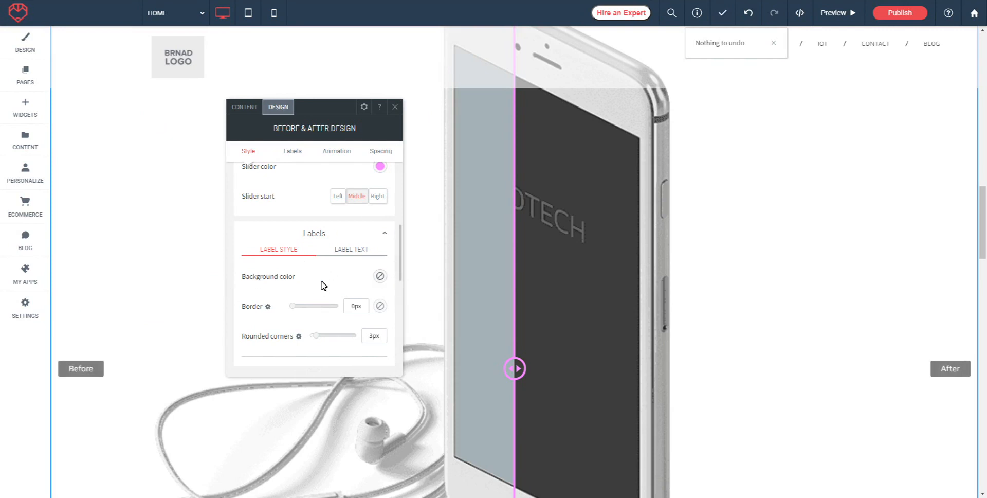
scroll(321, 280, "down", 1)
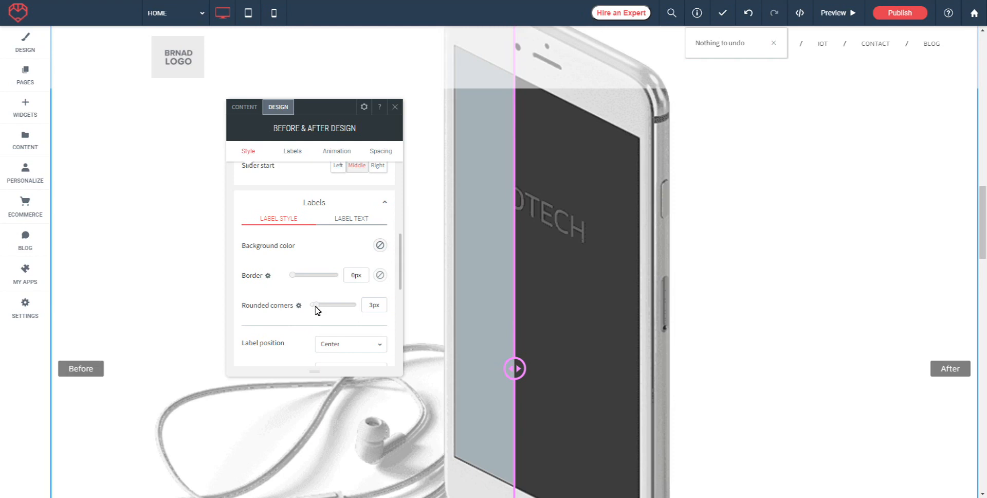
left_click_drag(316, 305, 325, 308)
mouse_move(293, 276)
left_mouse_down()
mouse_move(312, 278)
mouse_move(282, 275)
left_mouse_up()
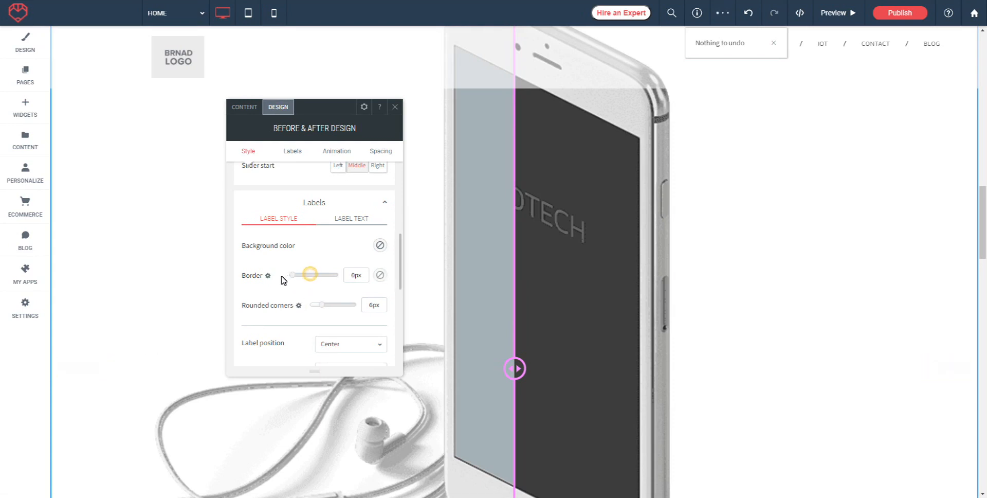
Make the Before and After label text bold.
left_click(358, 220)
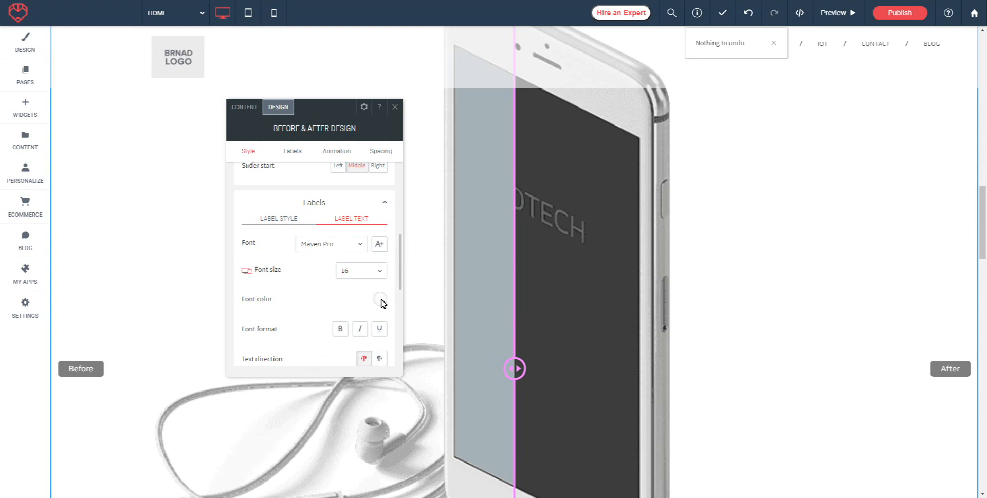
scroll(301, 299, "down", 1)
left_click(340, 300)
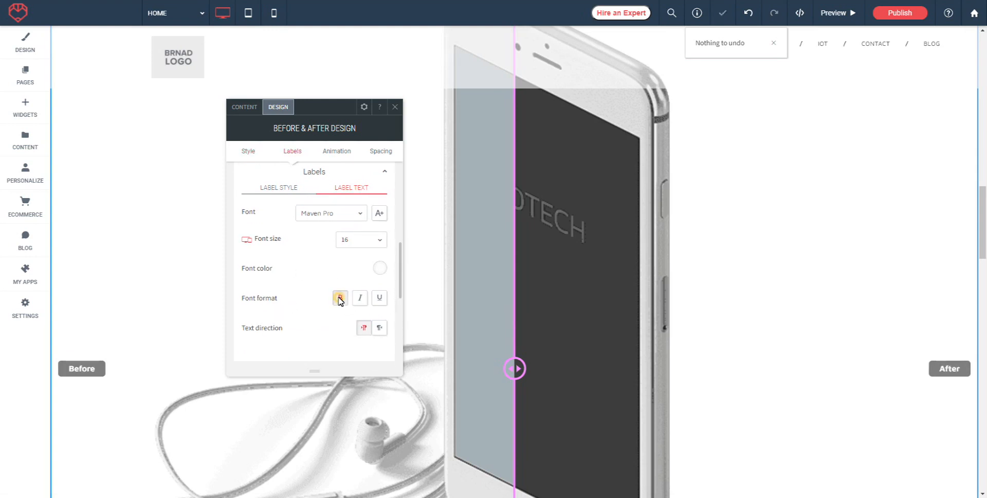
scroll(320, 329, "down", 1)
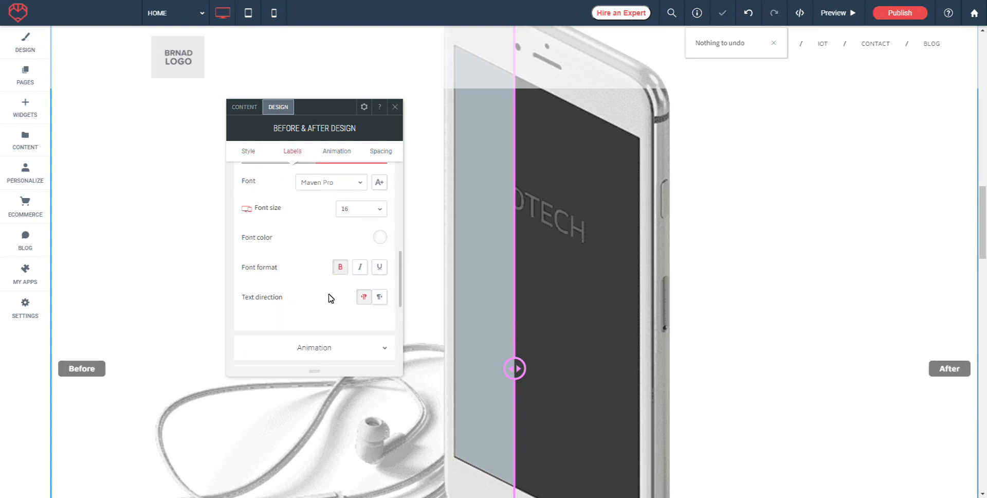
Return to the label style settings and try the Top label position before restoring it to Center.
scroll(298, 293, "up", 2)
left_click(278, 220)
scroll(283, 247, "down", 3)
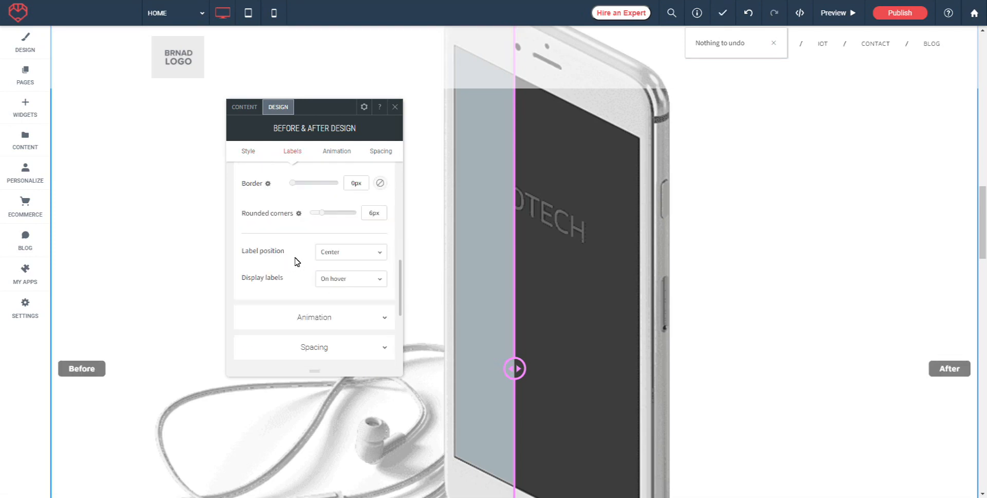
left_click(382, 253)
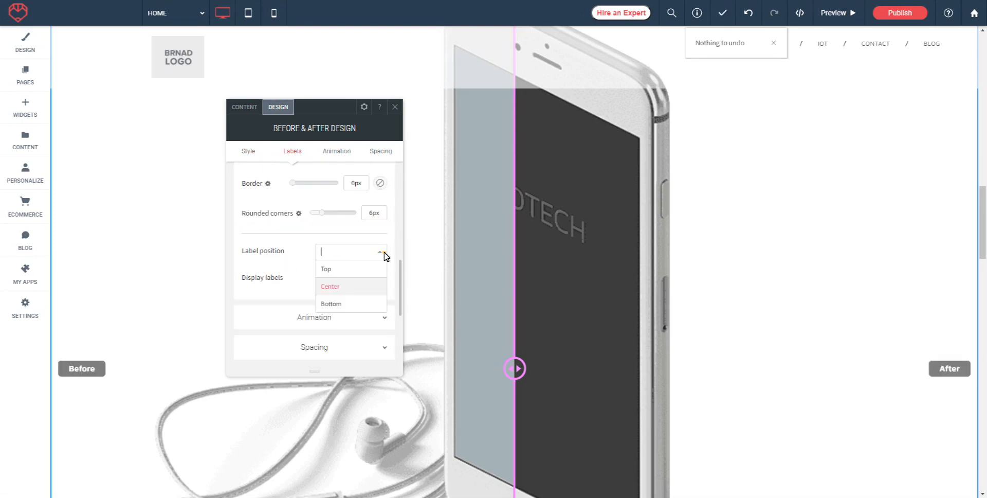
left_click(329, 269)
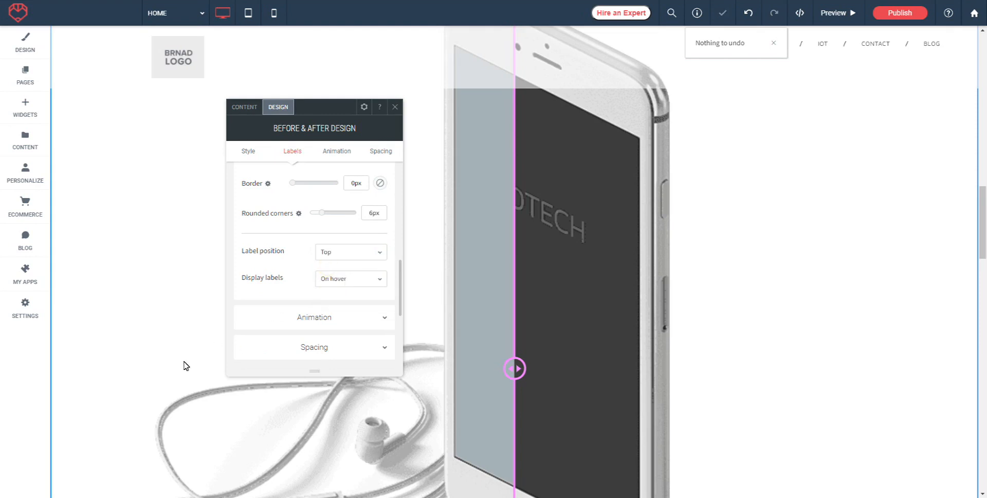
left_click(381, 222)
left_click(331, 256)
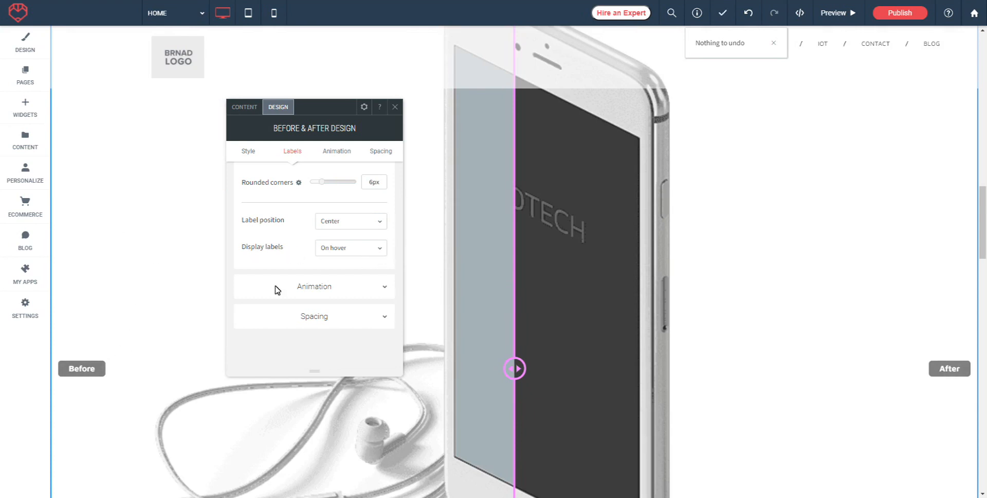
Set the labels to display Always and check them on both sides of the phone comparison.
left_click(378, 248)
left_click(333, 282)
scroll(854, 319, "down", 3)
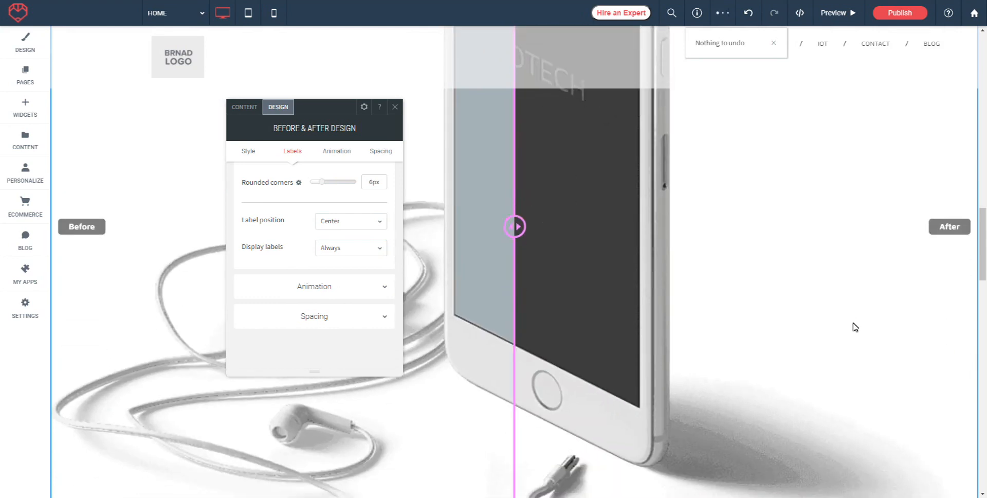
scroll(852, 323, "up", 2)
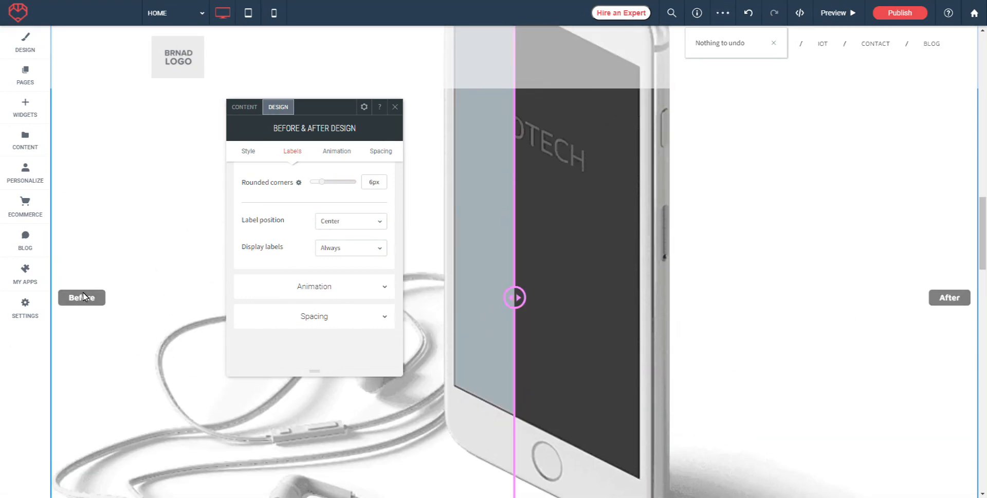
Expand the widget's animation settings and view the trigger options without changing the Entrance trigger.
scroll(349, 291, "down", 1)
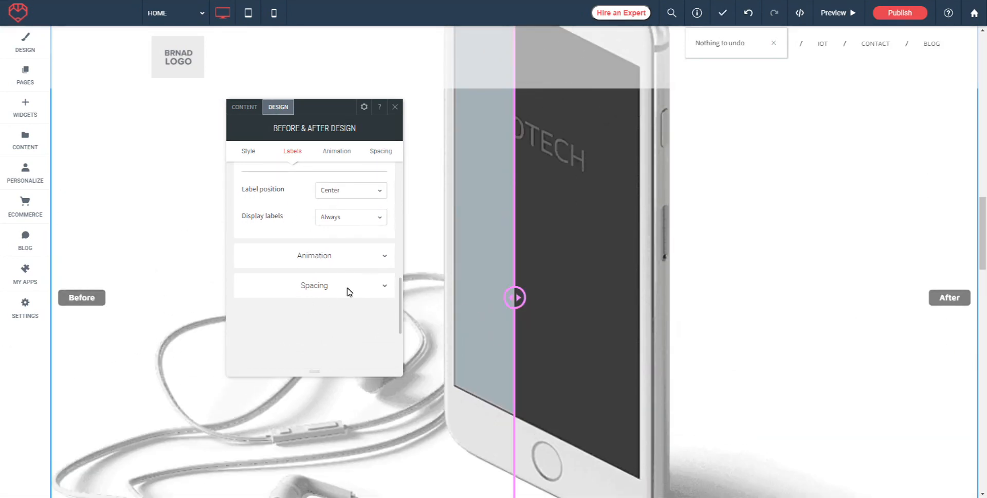
left_click(314, 255)
scroll(809, 304, "up", 1)
scroll(809, 311, "up", 1)
scroll(809, 313, "down", 1)
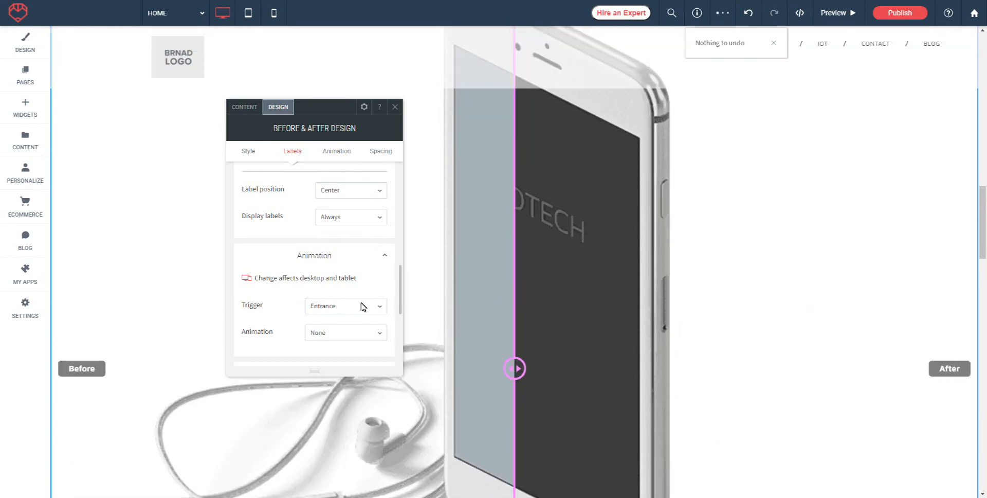
left_click(361, 310)
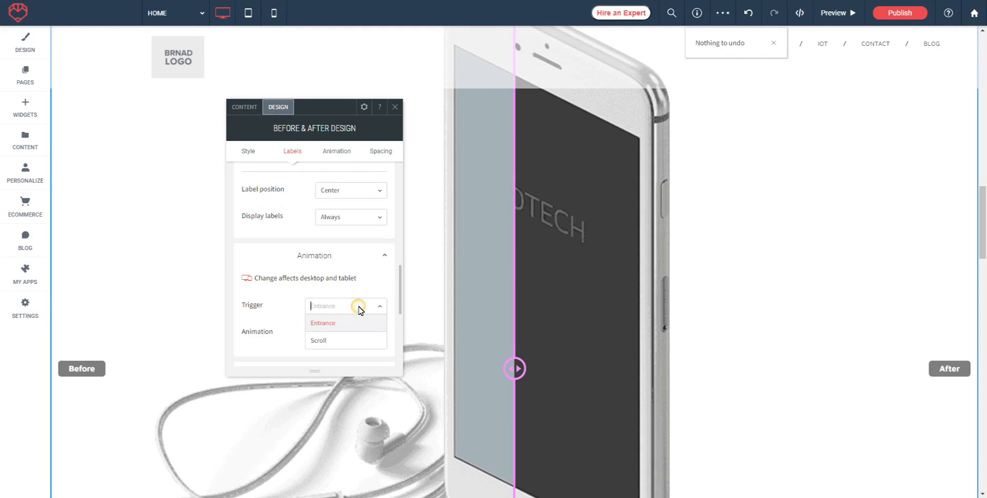
left_click(287, 290)
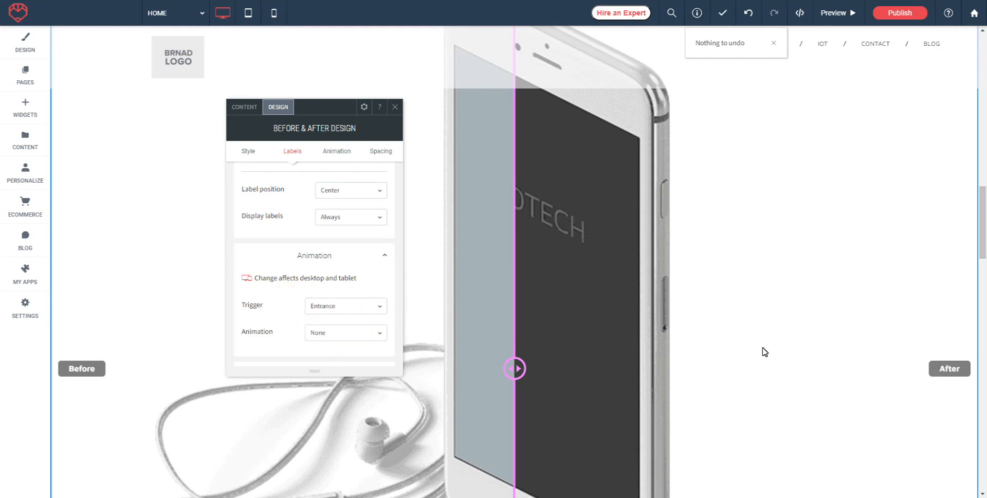
Set the widget's entrance animation to Roll in with the direction From left, and preview it.
scroll(275, 269, "down", 1)
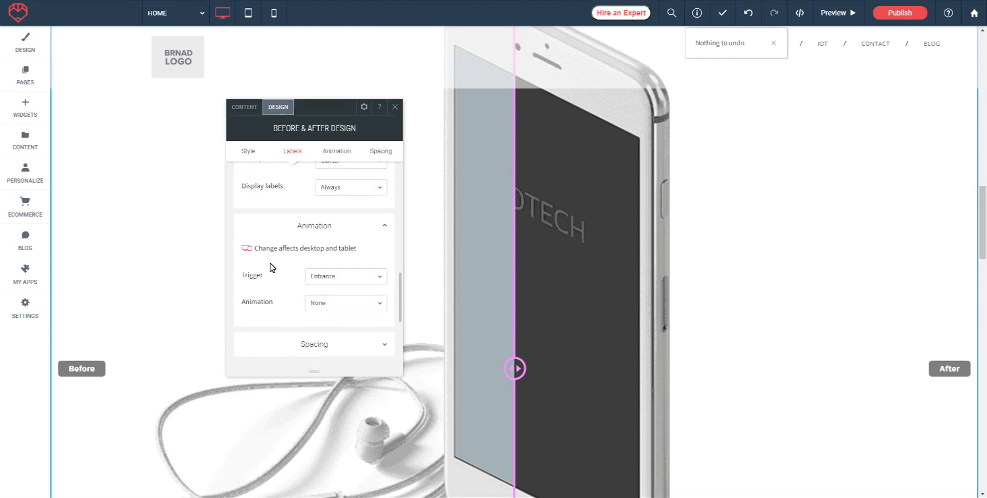
left_click(381, 302)
scroll(355, 295, "down", 2)
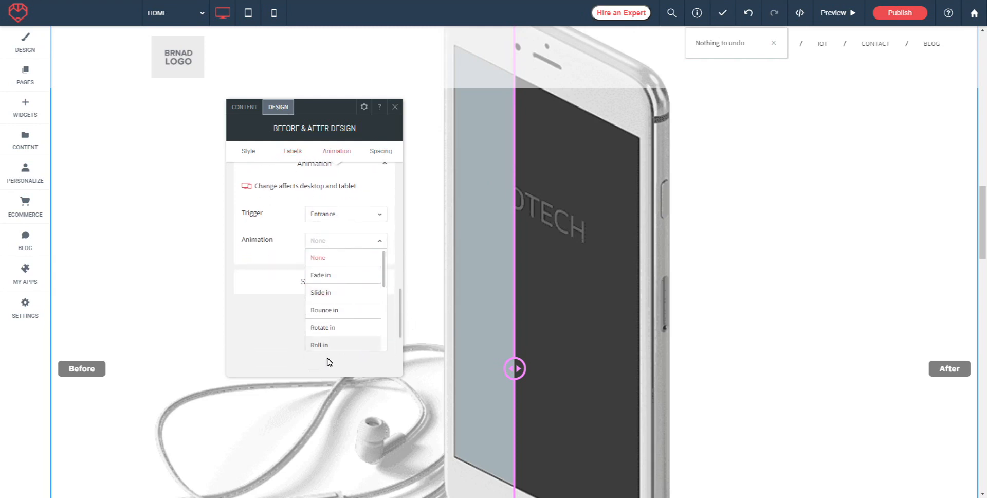
left_click(321, 345)
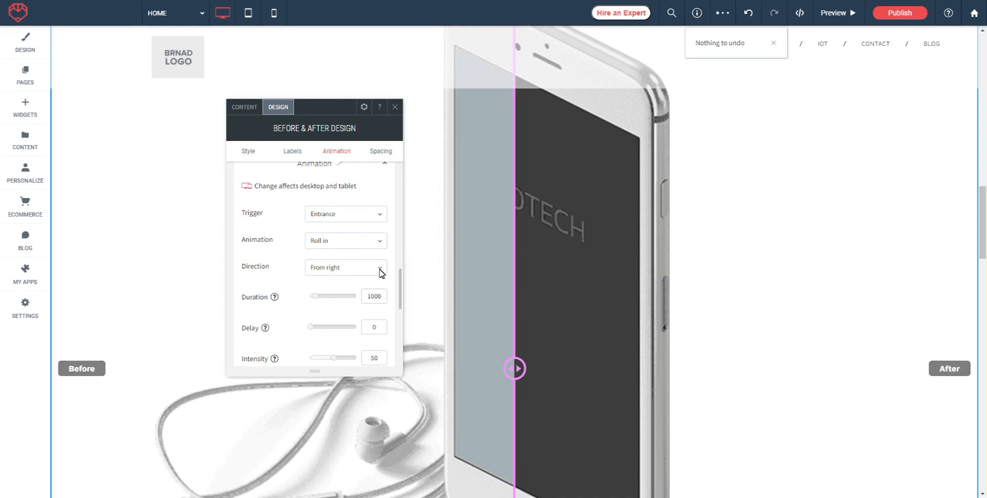
left_click(383, 271)
left_click(326, 303)
scroll(317, 310, "down", 3)
left_click(368, 311)
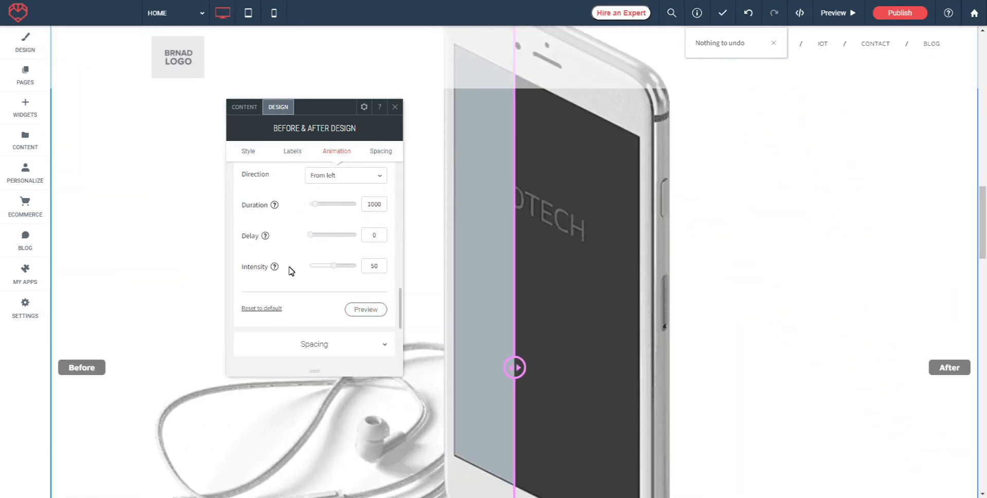
View the widget's outer spacing settings and close the Before & After design panel.
scroll(298, 272, "down", 1)
left_click(319, 284)
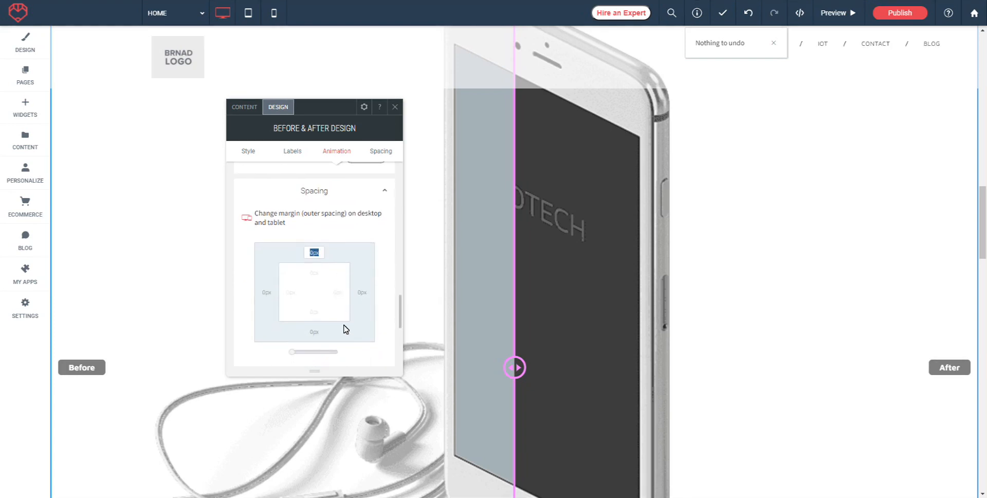
scroll(345, 331, "up", 6)
left_click(804, 220)
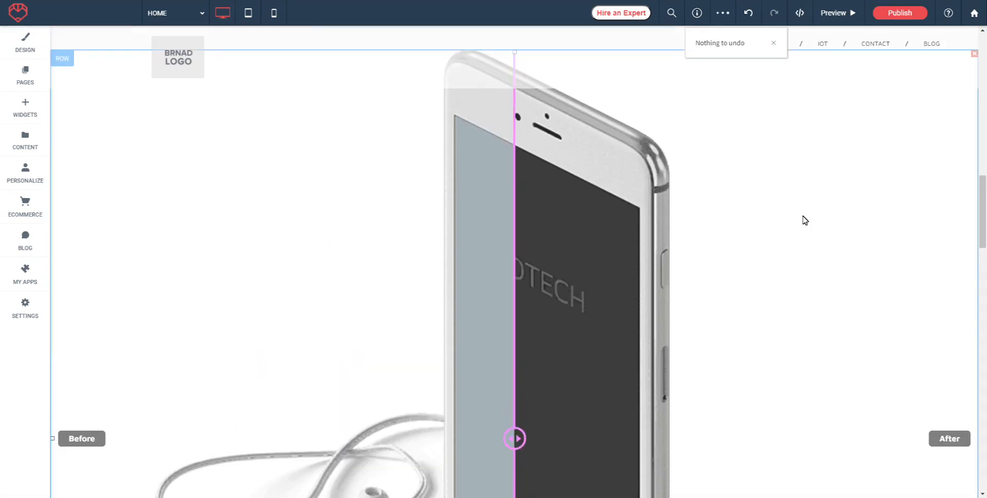
Test the customized comparison by moving its pink divider across the phone.
scroll(545, 456, "down", 2)
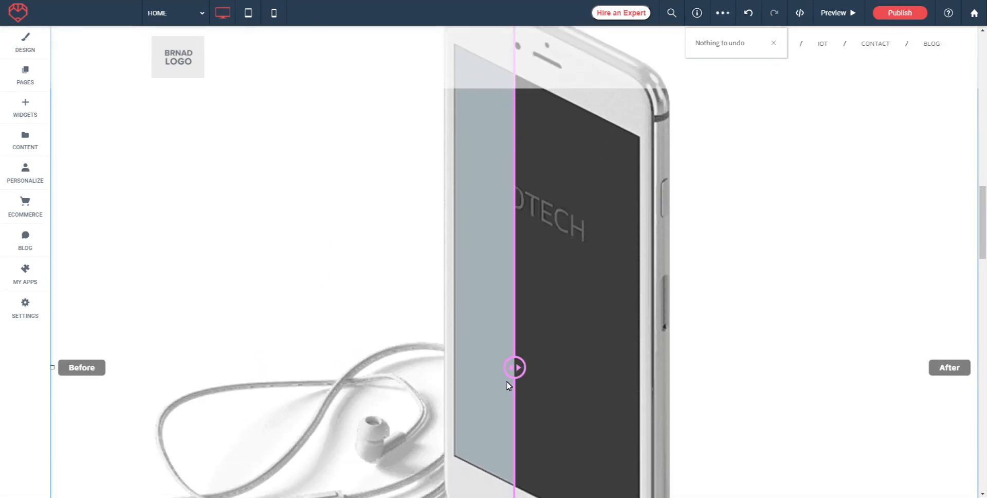
left_click_drag(514, 370, 742, 372)
scroll(742, 372, "down", 1)
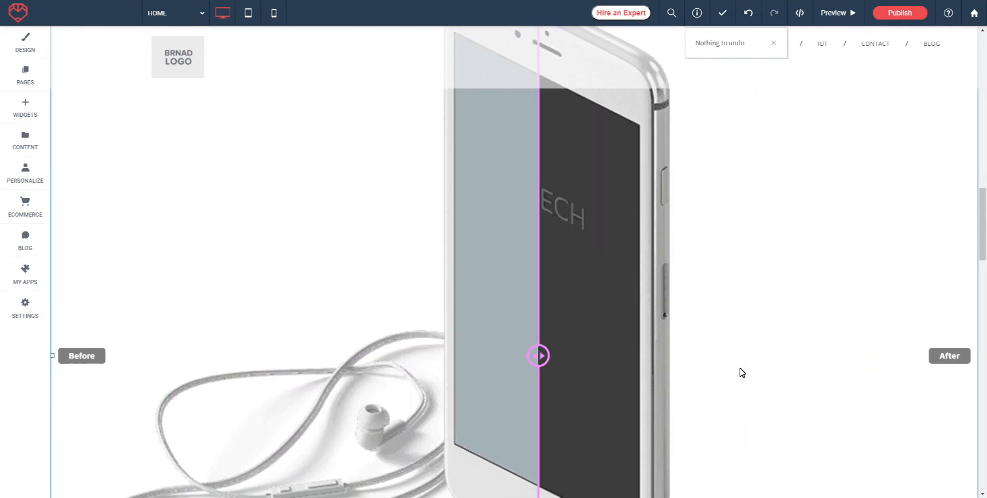